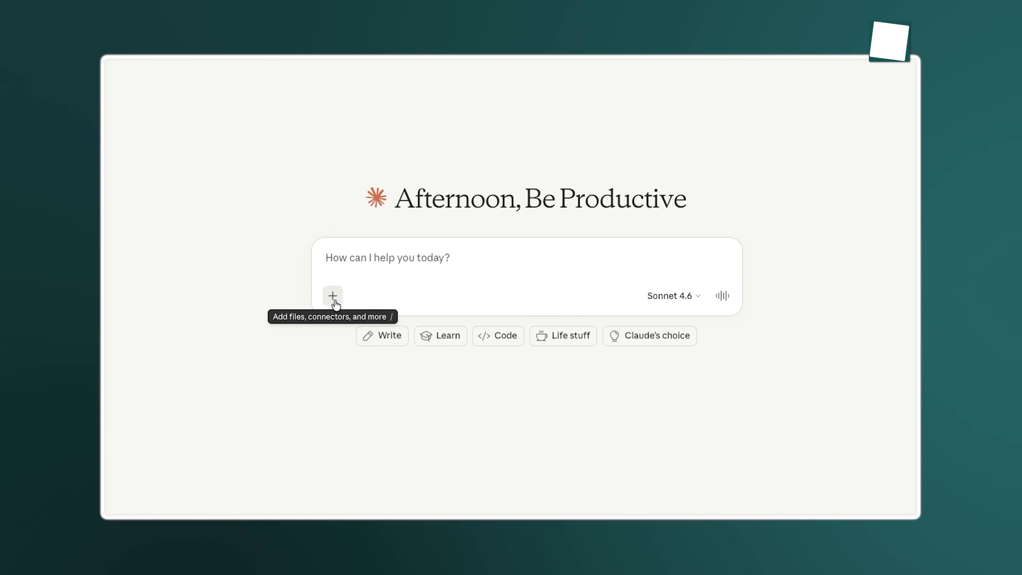
- Find Zapier in the connector directory and open its details
{"action": "left_click", "coordinate": [332, 297]}
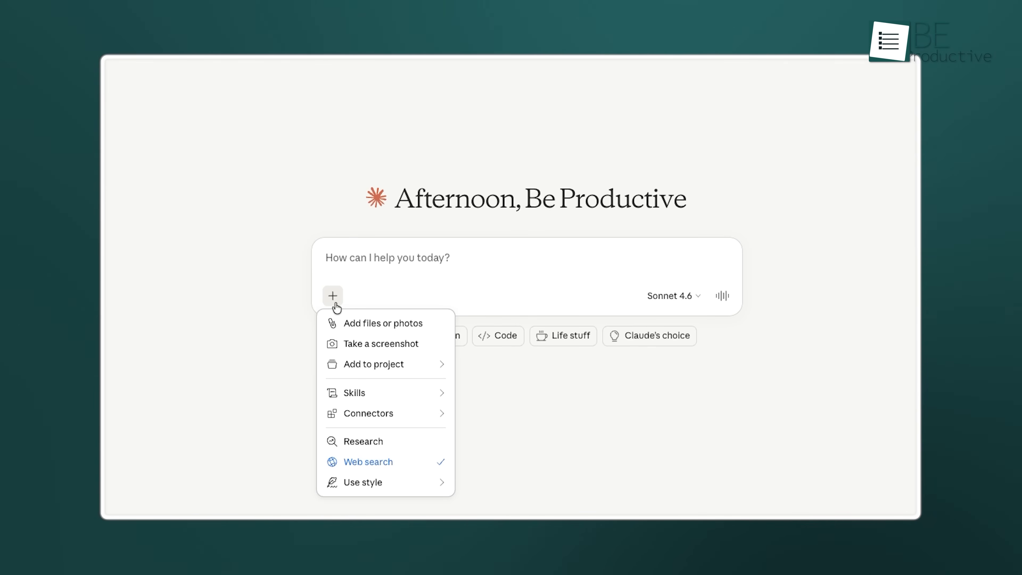
{"action": "mouse_move", "coordinate": [354, 412]}
{"action": "left_click", "coordinate": [508, 375]}
{"action": "type", "text": "zapier"}
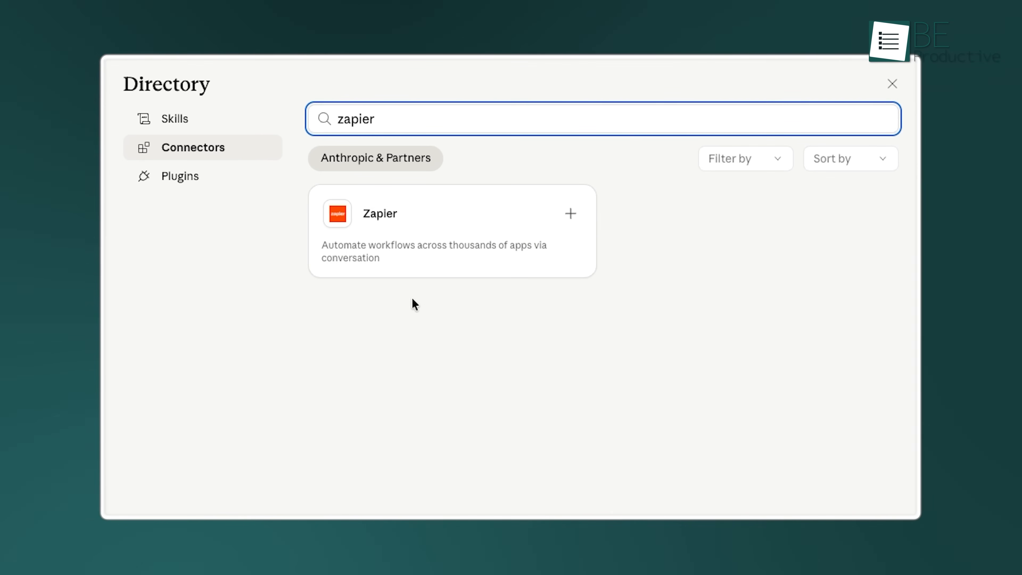
{"action": "left_click", "coordinate": [461, 270]}
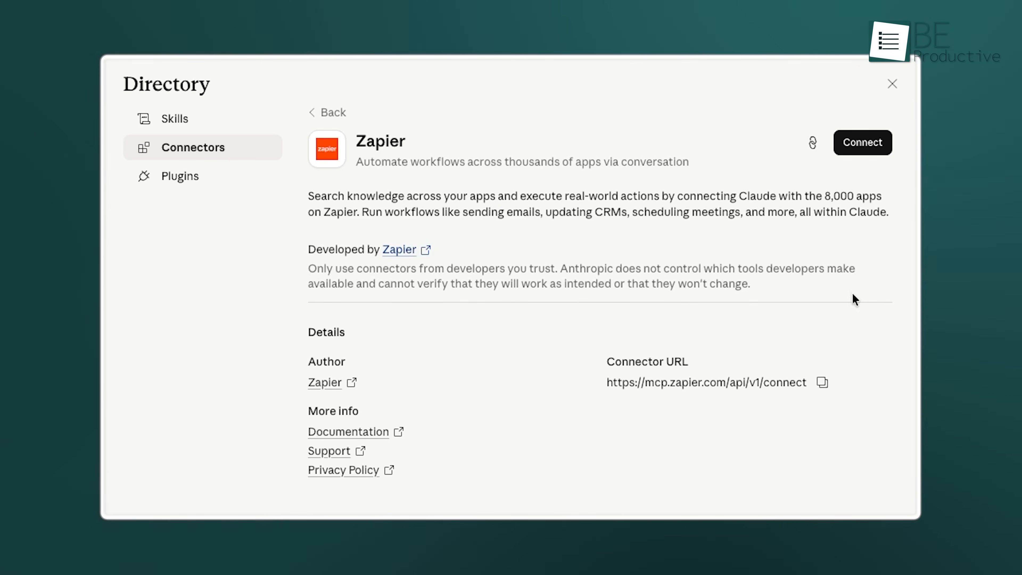
- Connect Zapier to Claude, copying the onboarding prompt and allowing access to the Be Productive account
{"action": "left_click", "coordinate": [765, 143]}
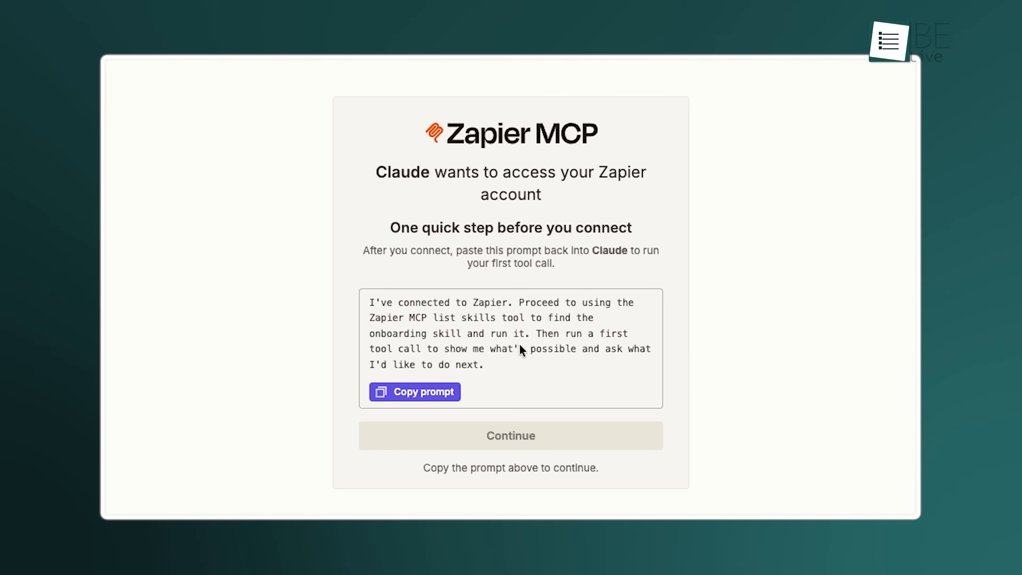
{"action": "left_click", "coordinate": [430, 396]}
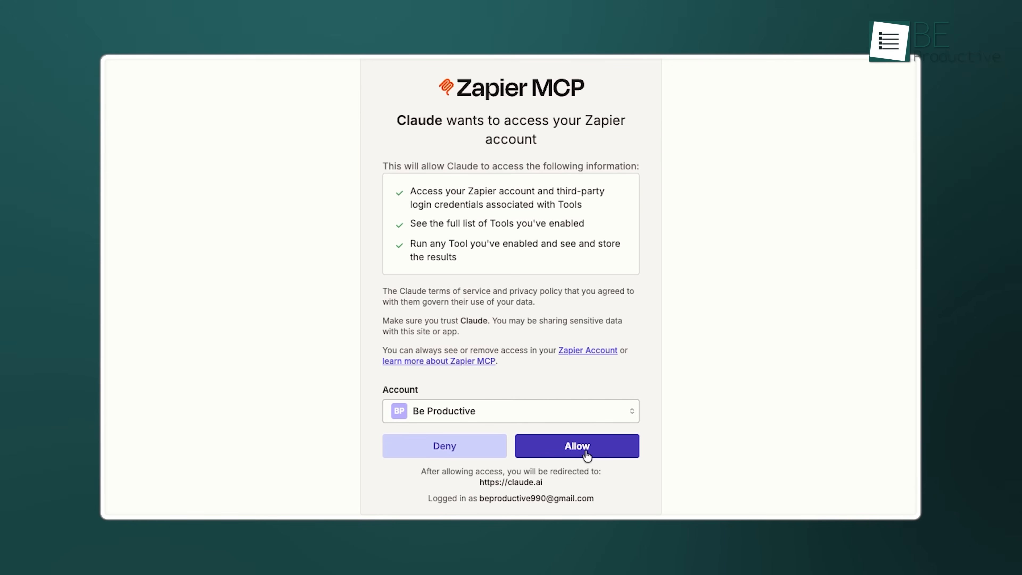
{"action": "left_click", "coordinate": [606, 456]}
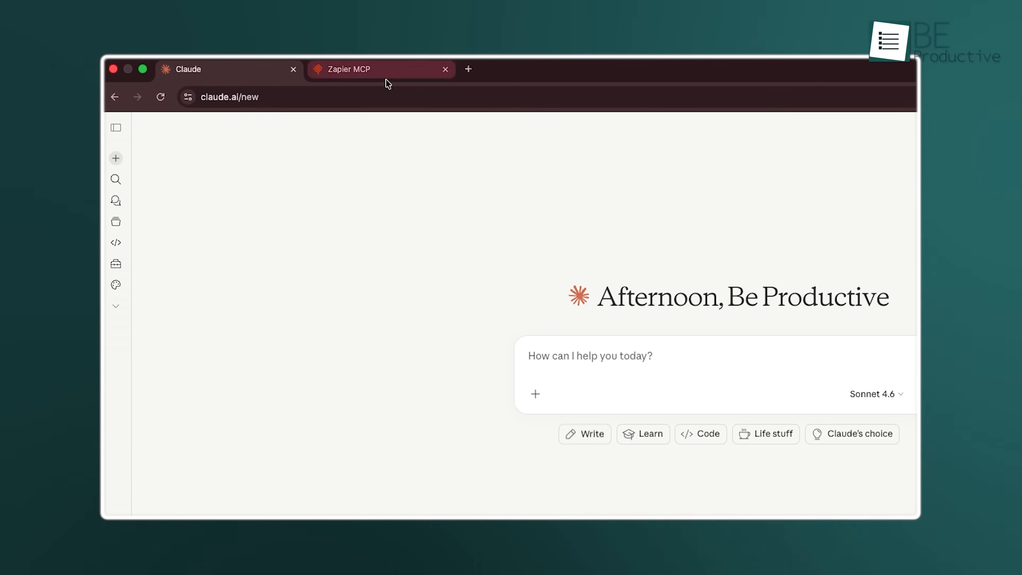
- Start a new MCP server in Zapier MCP with Claude as the AI agent and copy its setup prompt
{"action": "left_click", "coordinate": [386, 75]}
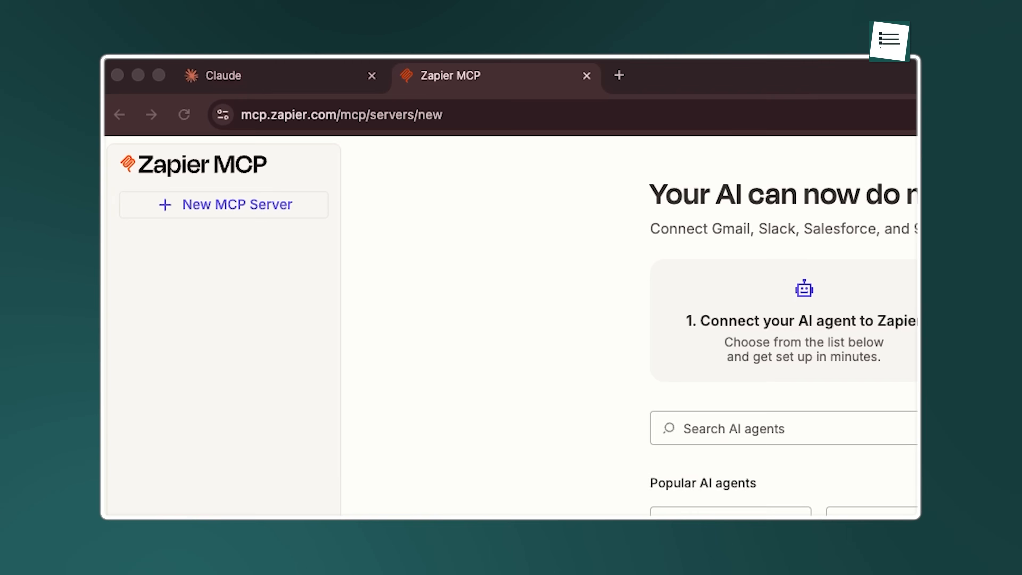
{"action": "left_click", "coordinate": [361, 149]}
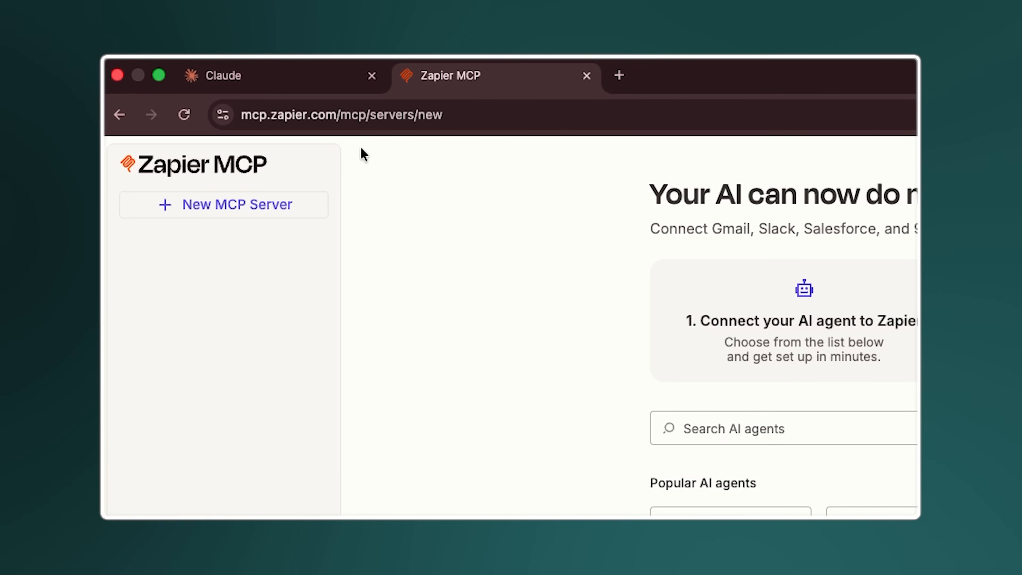
{"action": "left_click", "coordinate": [290, 201]}
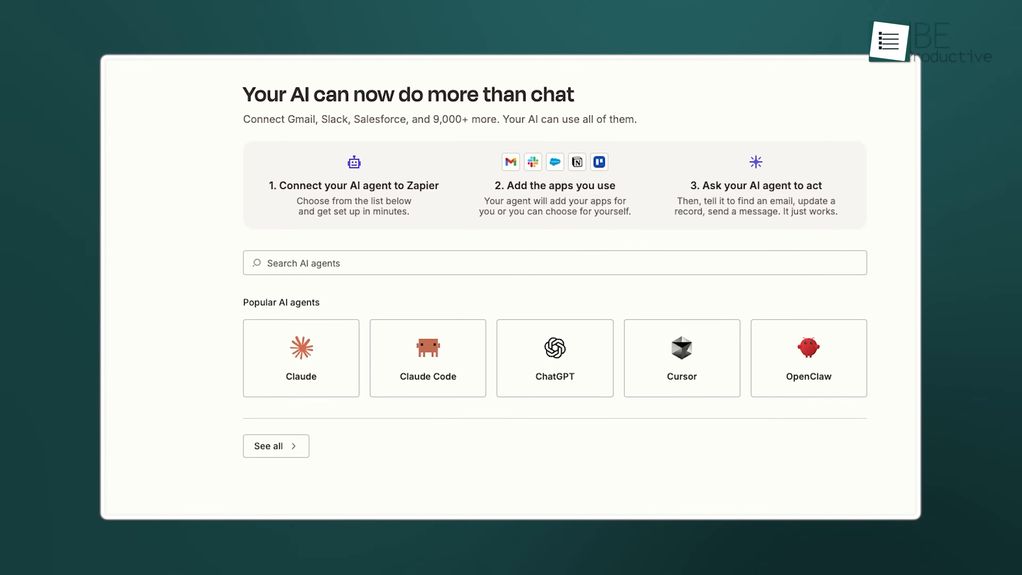
{"action": "left_click", "coordinate": [283, 366]}
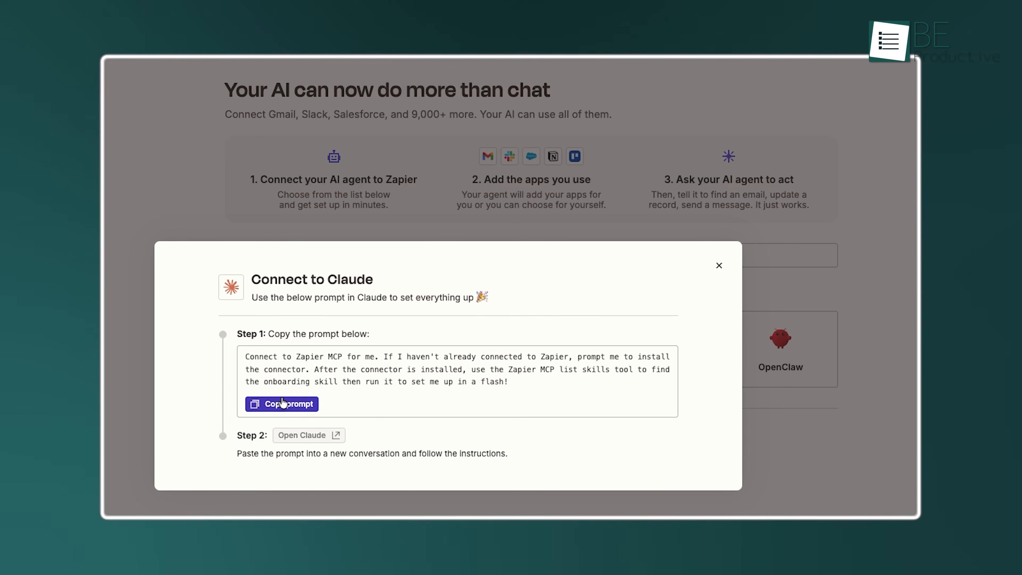
{"action": "left_click", "coordinate": [300, 410]}
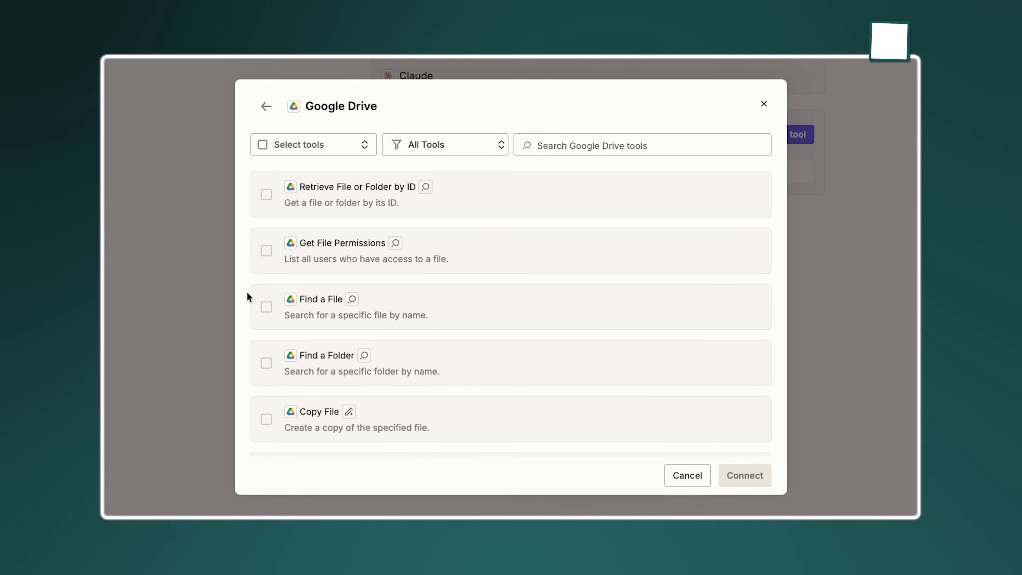
- Add the Google Drive tools Find a File and Copy File to the MCP server
{"action": "left_click", "coordinate": [265, 307]}
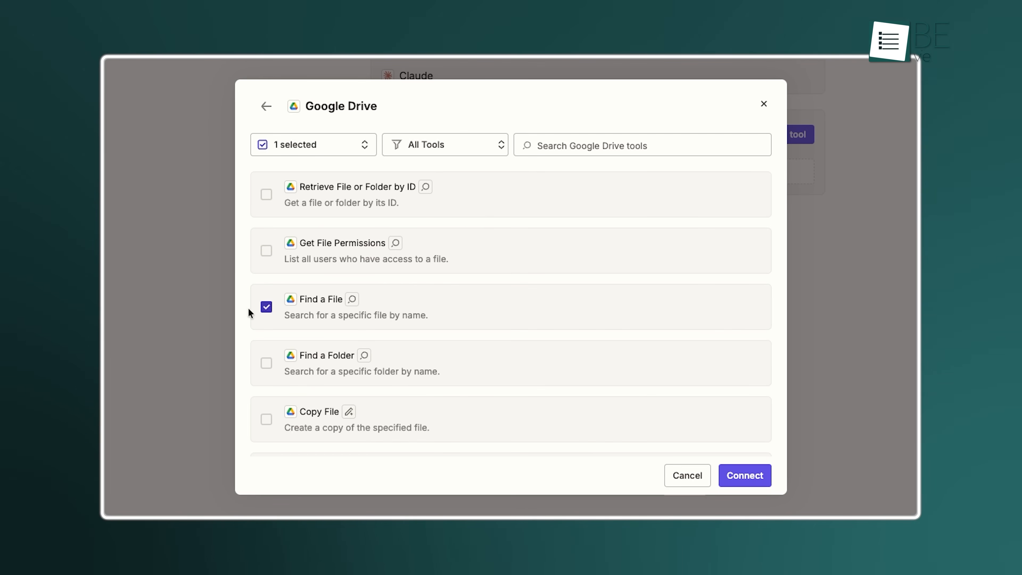
{"action": "left_click", "coordinate": [266, 419]}
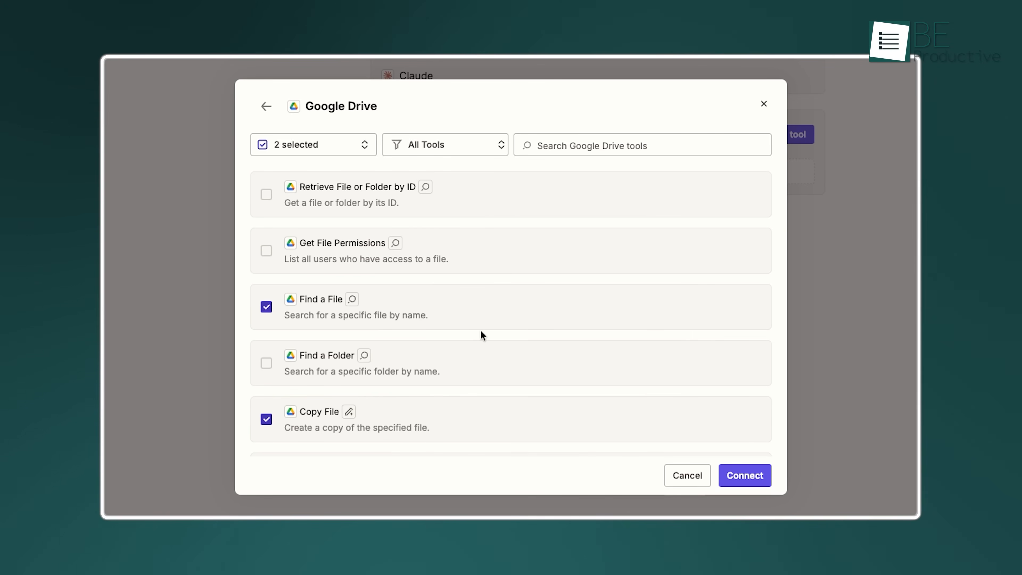
{"action": "scroll", "coordinate": [481, 332], "scroll_direction": "down", "scroll_amount": 3}
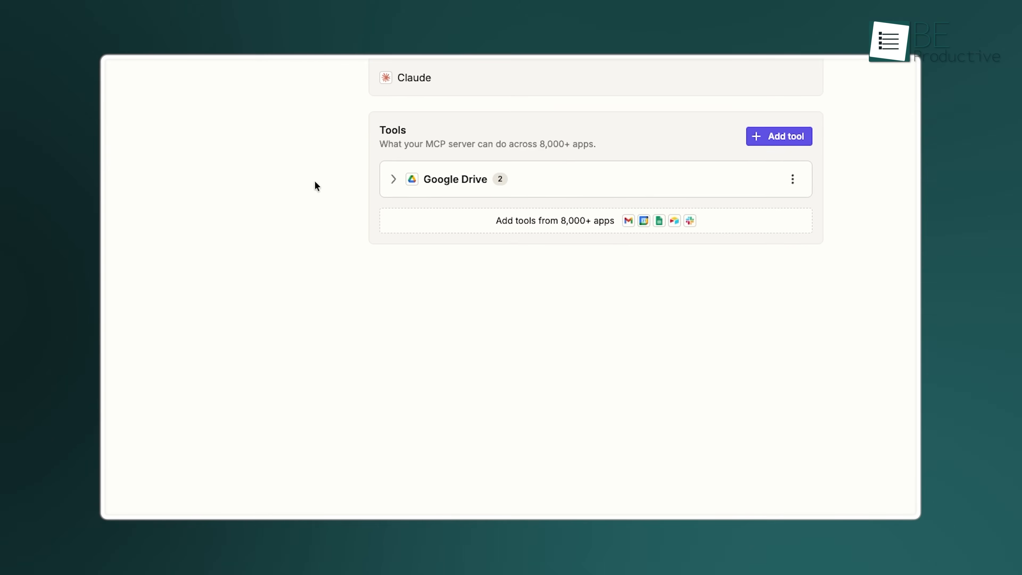
{"action": "left_click", "coordinate": [310, 264]}
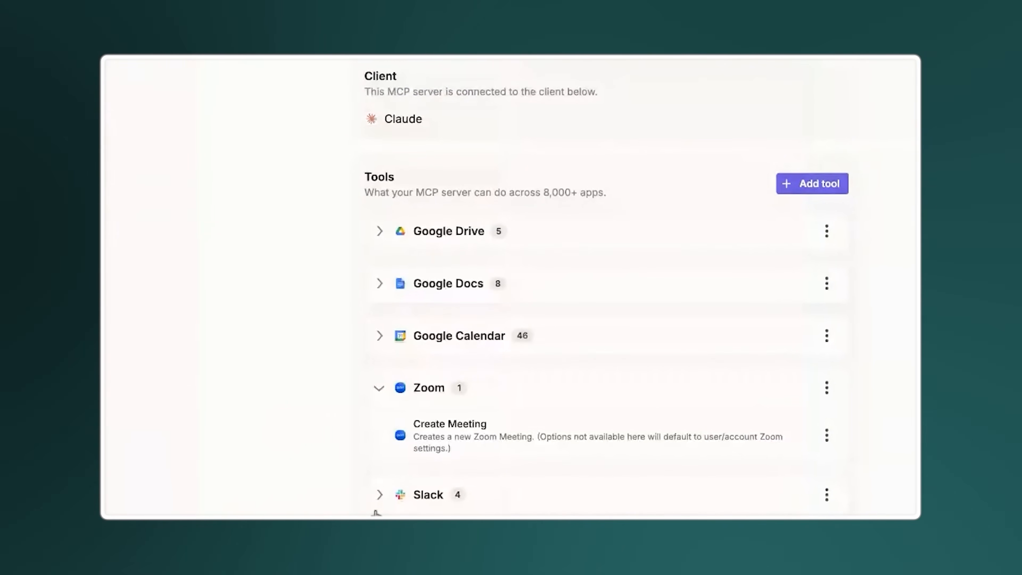
- Review the server's Slack tools and the options available for the Find User by Email tool
{"action": "left_click", "coordinate": [382, 490]}
{"action": "scroll", "coordinate": [382, 491], "scroll_direction": "down", "scroll_amount": 4}
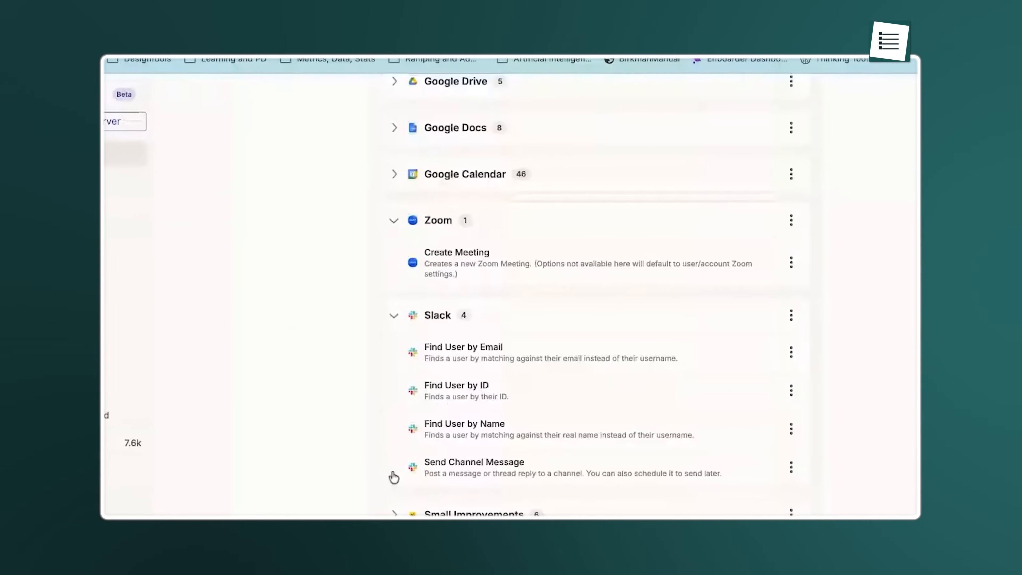
{"action": "left_click", "coordinate": [780, 349]}
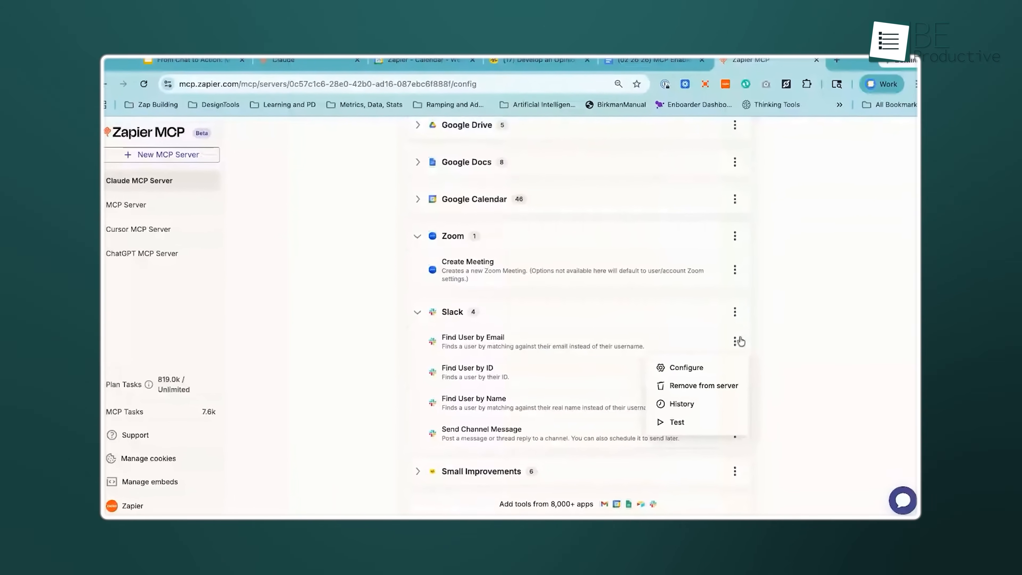
{"action": "left_click", "coordinate": [768, 346]}
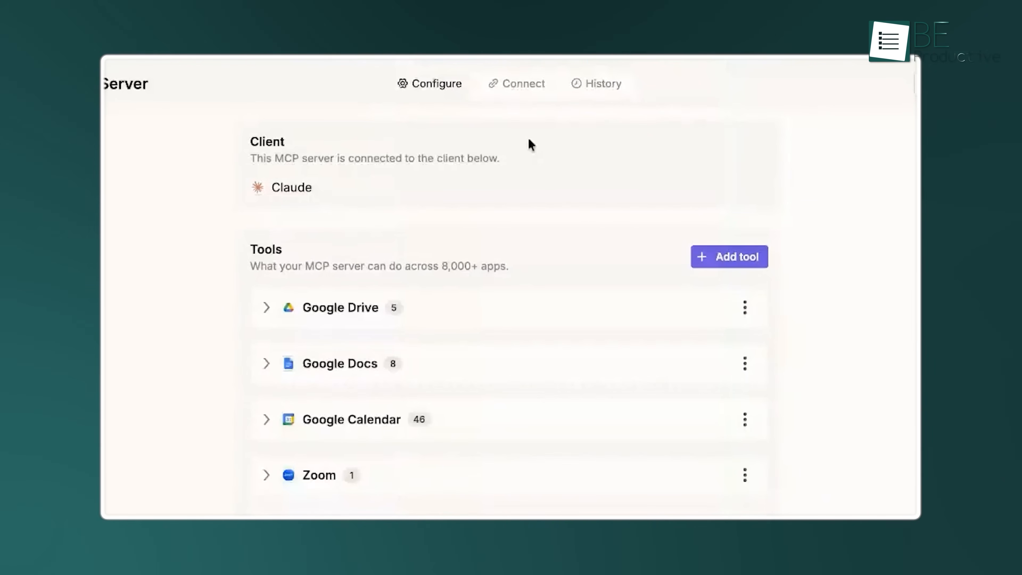
- Review the server's Connect to Claude instructions, including the integration URL and the Add to Claude step
{"action": "left_click", "coordinate": [515, 92]}
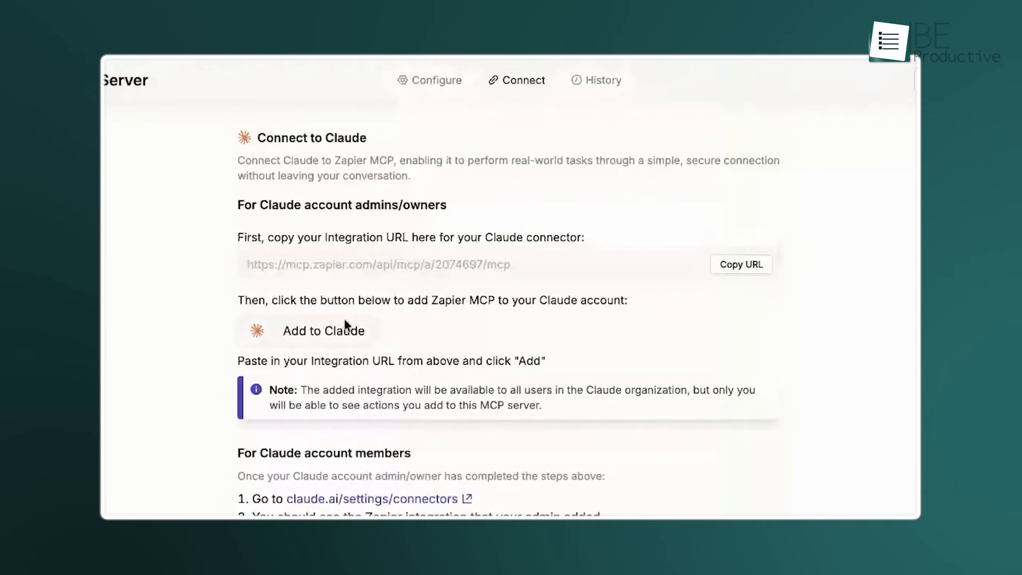
{"action": "scroll", "coordinate": [344, 319], "scroll_direction": "down", "scroll_amount": 2}
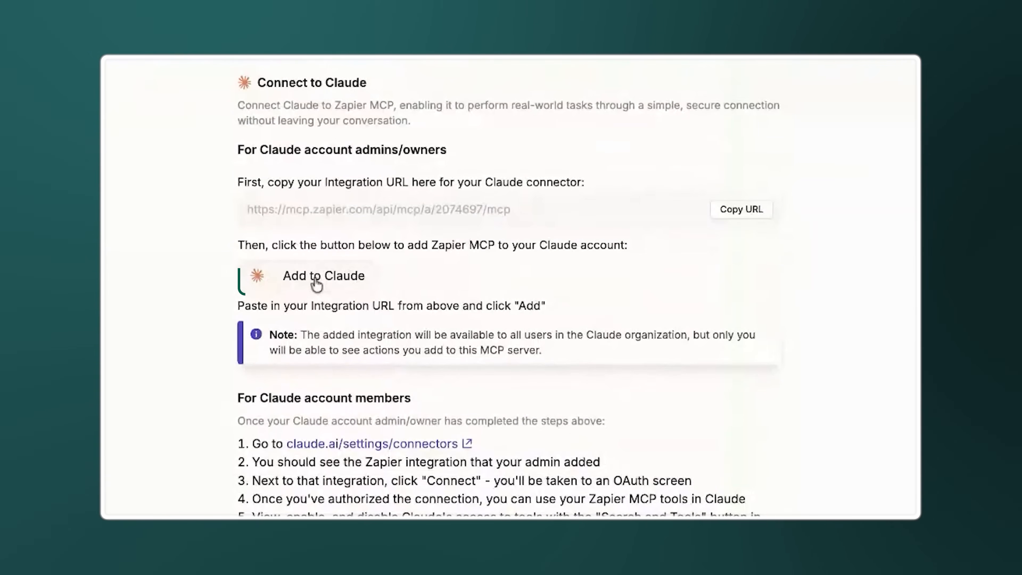
{"action": "left_click", "coordinate": [317, 285]}
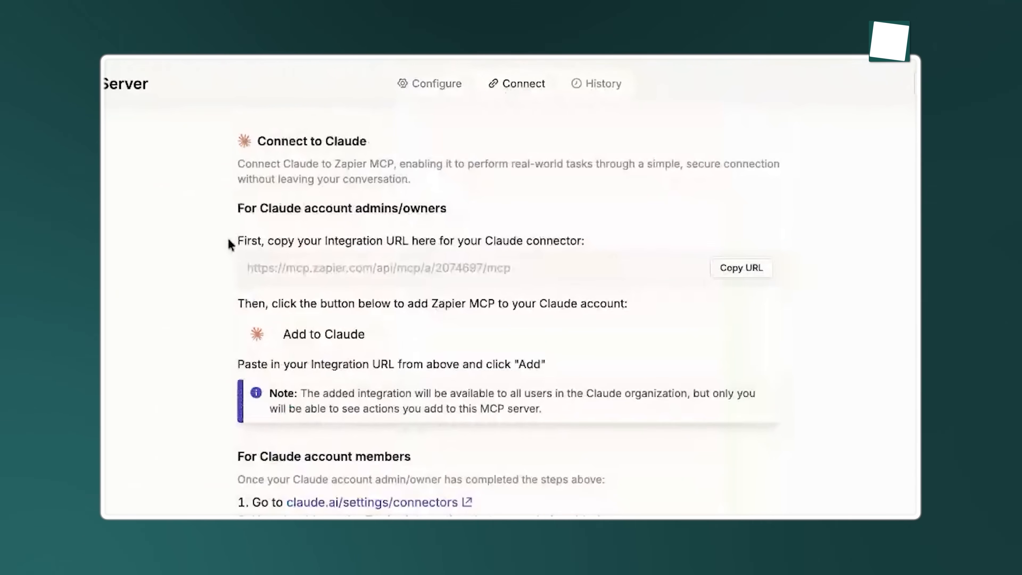
{"action": "mouse_move", "coordinate": [258, 241]}
{"action": "left_mouse_down"}
{"action": "mouse_move", "coordinate": [230, 245]}
{"action": "mouse_move", "coordinate": [321, 241]}
{"action": "left_mouse_up"}
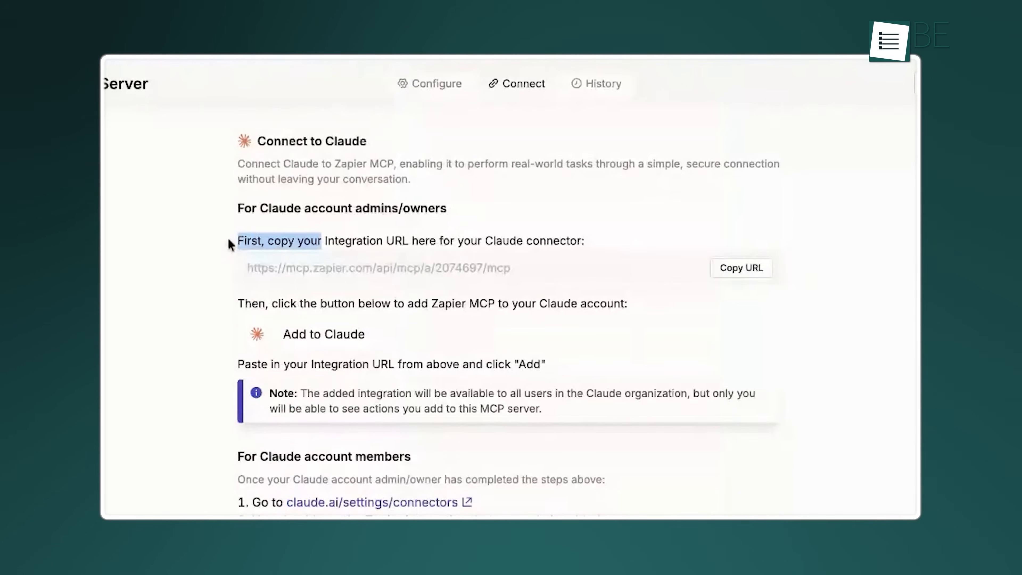
{"action": "left_click", "coordinate": [616, 230]}
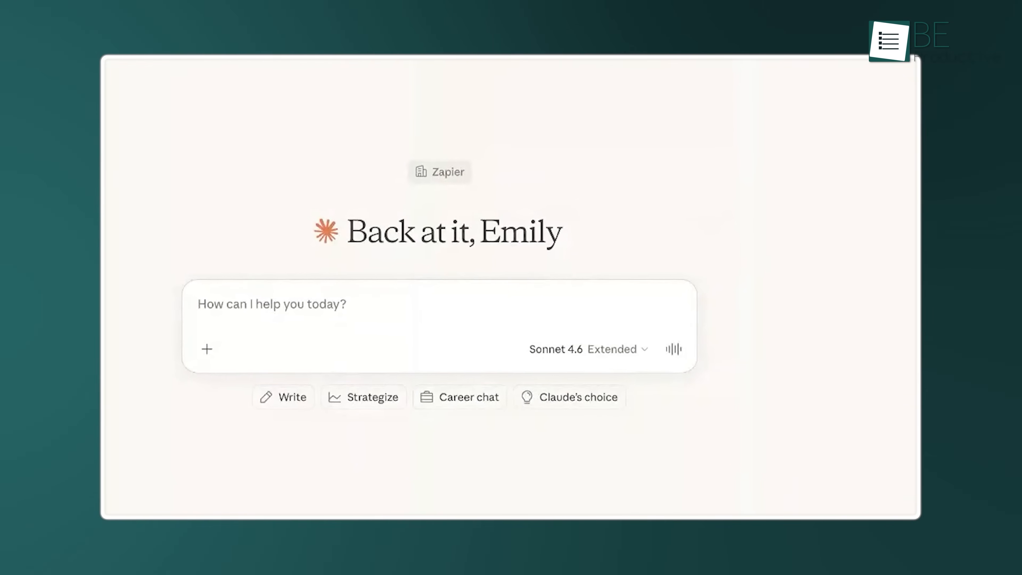
- Check the chat's connectors and ask Claude to find the MCP Enablement Strategy Discussion transcript doc and tackle its todos
{"action": "left_click", "coordinate": [240, 310]}
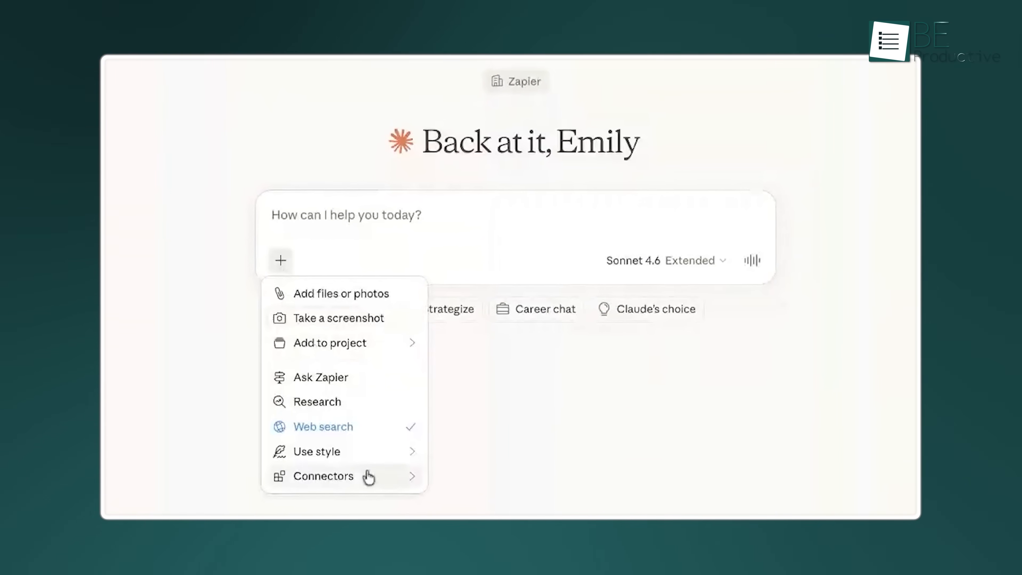
{"action": "mouse_move", "coordinate": [375, 473]}
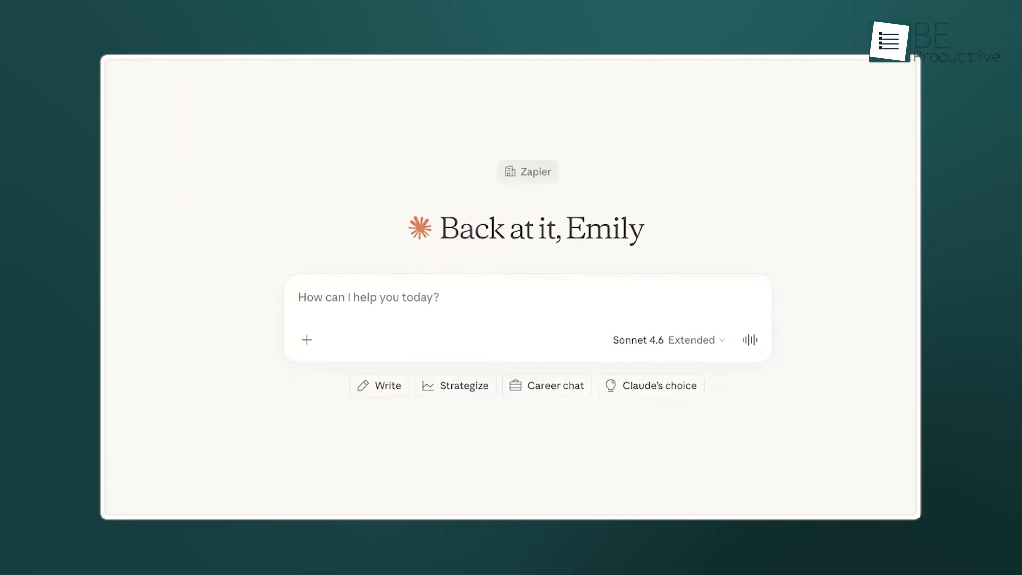
{"action": "key", "text": "ctrl+v"}
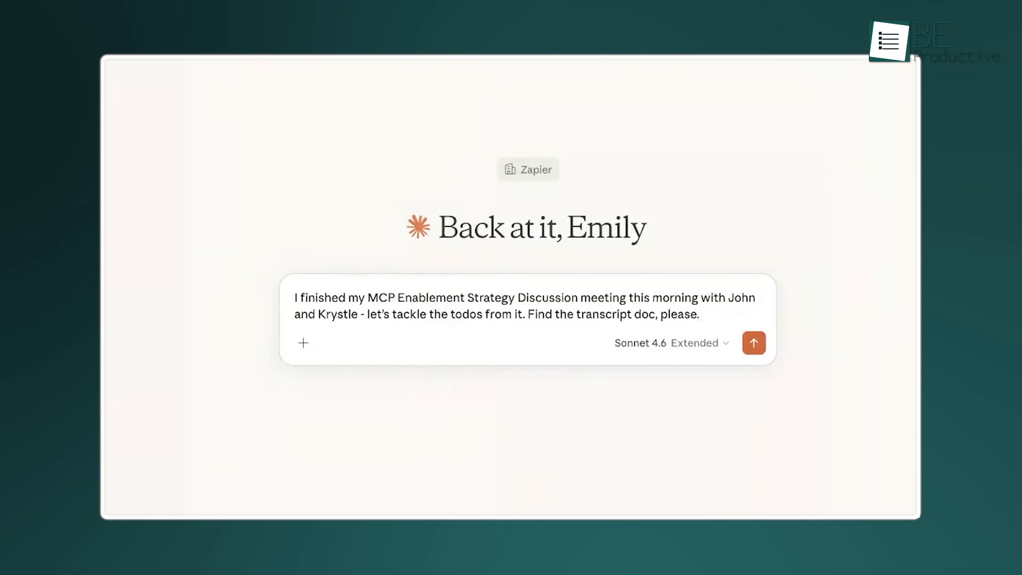
{"action": "type", "text": "eep them"}
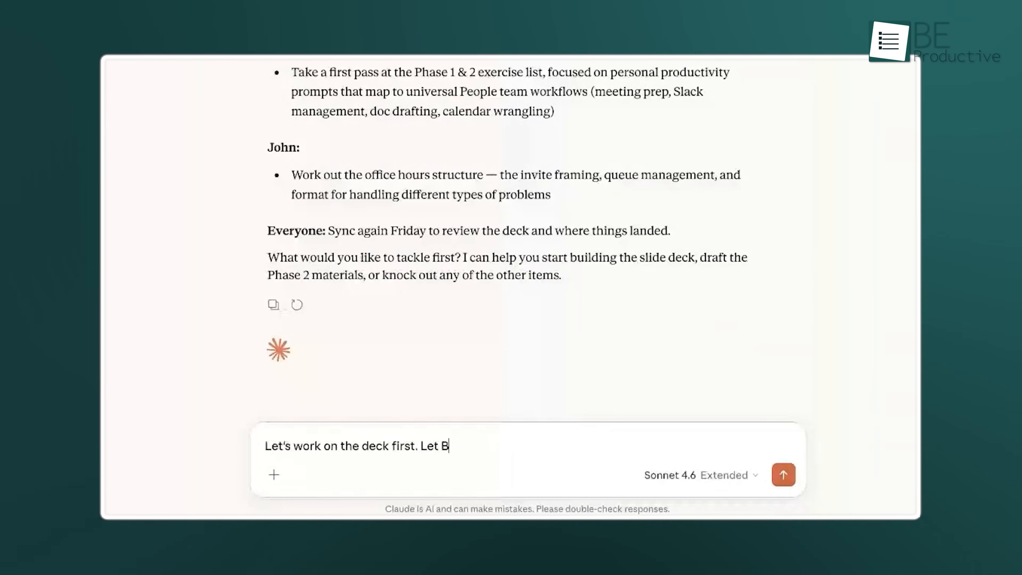
- Draft a reply to start with the deck, notify the colleague in Slack's #test-webinar channel about booking time, and make a calendar invite
{"action": "type", "text": "ryce know in SLack (#test-webinar chann"}
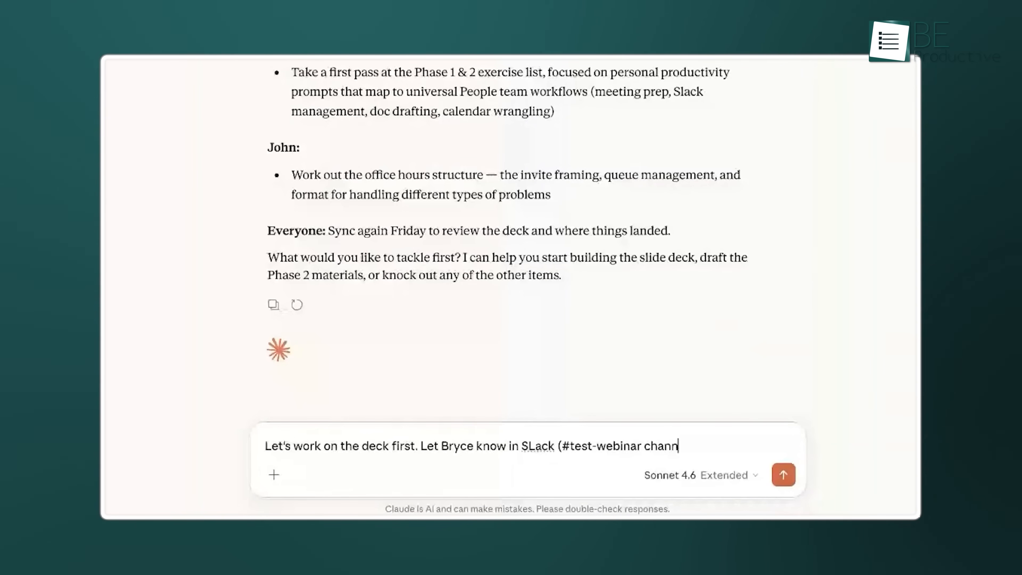
{"action": "type", "text": "el) that I'll be booking time with him to work on it. "}
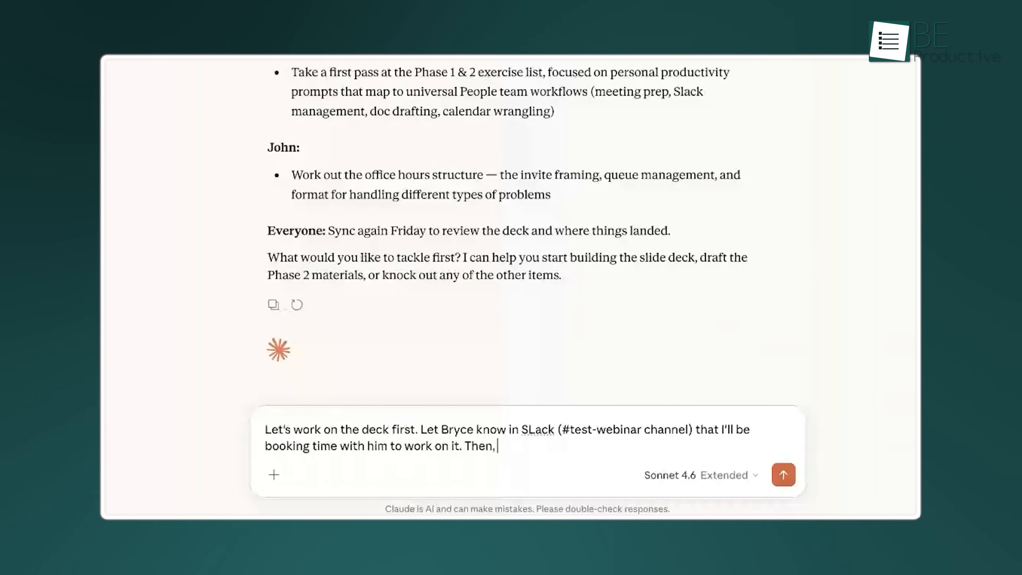
{"action": "type", "text": "Then,"}
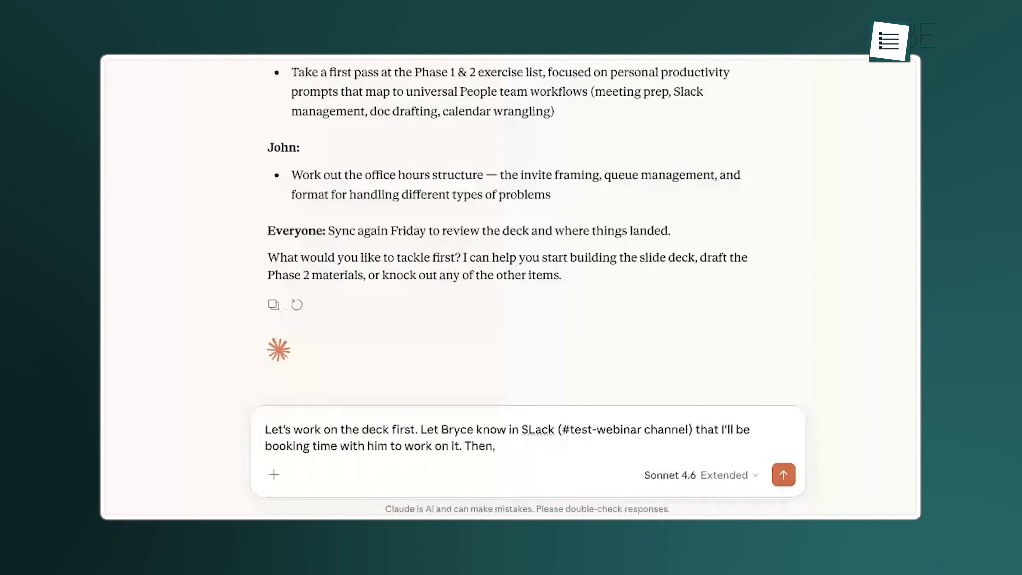
{"action": "type", "text": " make me a caeldanr invite after"}
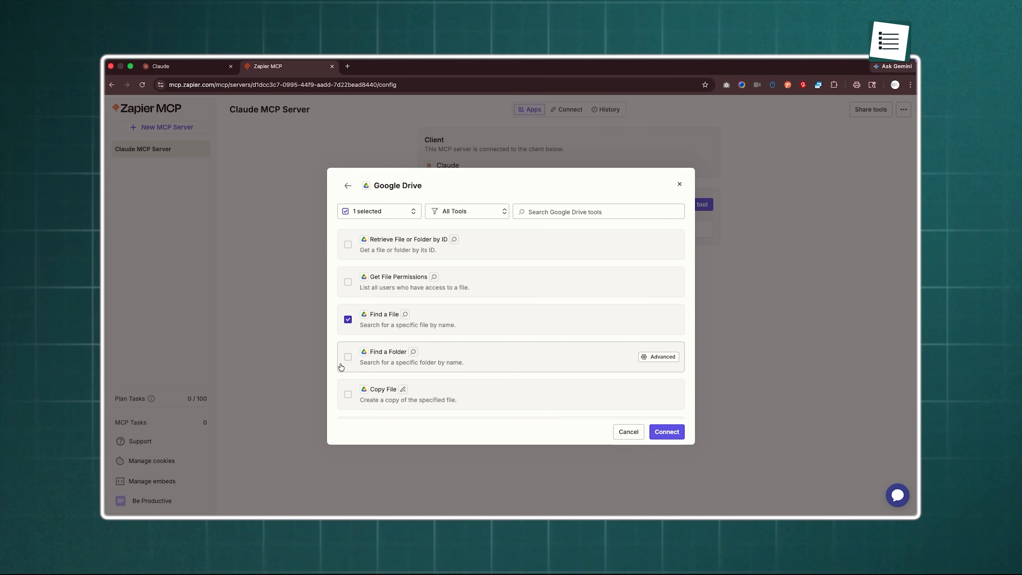
- Include Copy File among the Google Drive tools and review the Claude MCP Server's tool list
{"action": "left_click", "coordinate": [348, 394]}
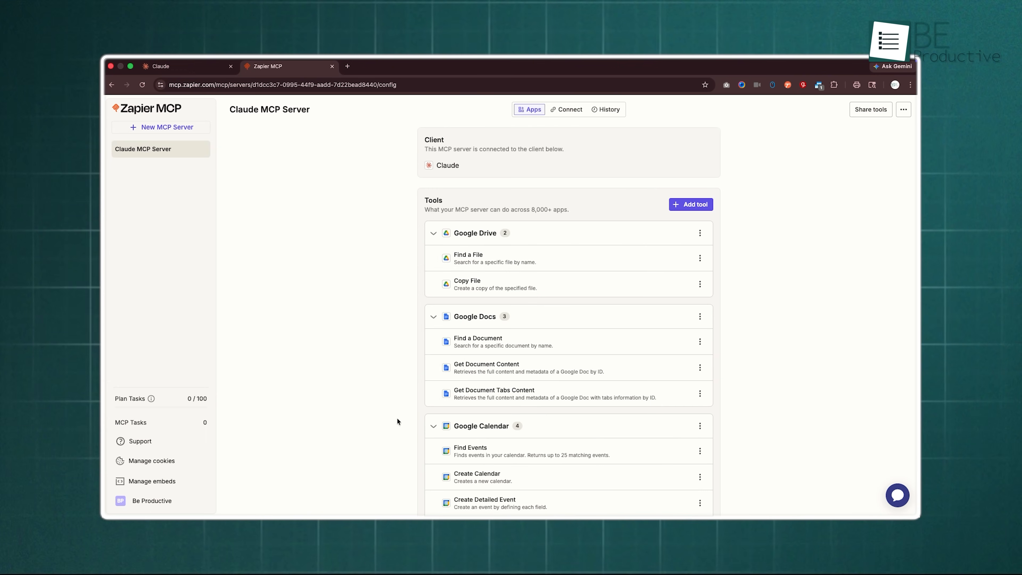
{"action": "scroll", "coordinate": [397, 419], "scroll_direction": "down", "scroll_amount": 3}
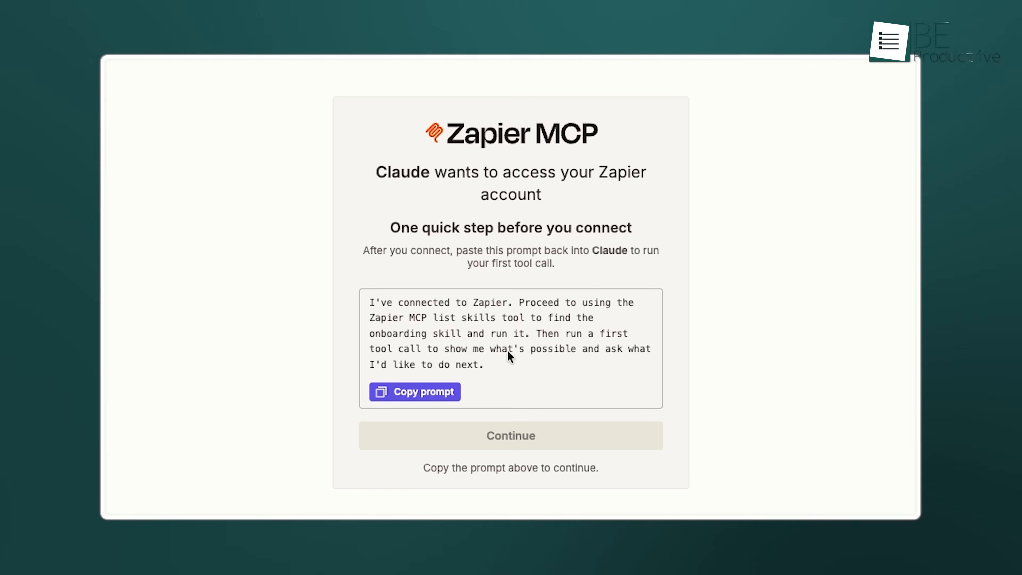
- Copy the Zapier access request's onboarding prompt and the Claude agent's connection prompt
{"action": "left_click", "coordinate": [427, 393]}
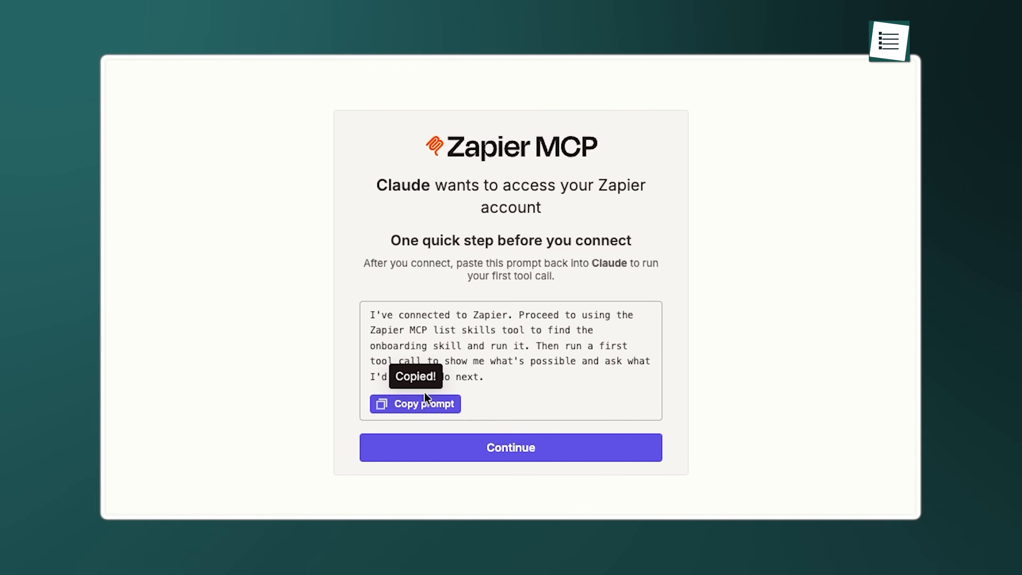
{"action": "left_click", "coordinate": [531, 420]}
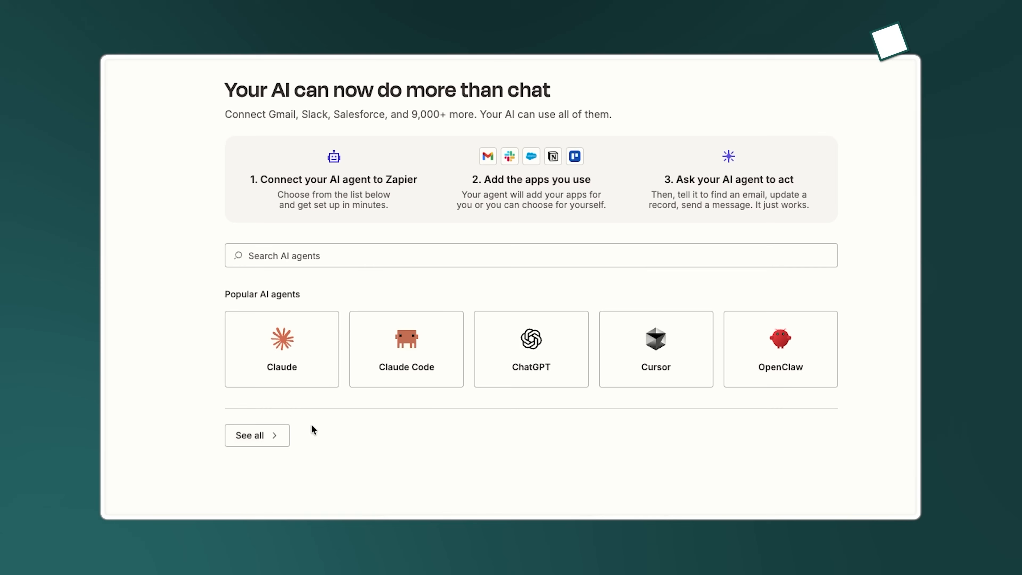
{"action": "left_click", "coordinate": [286, 367]}
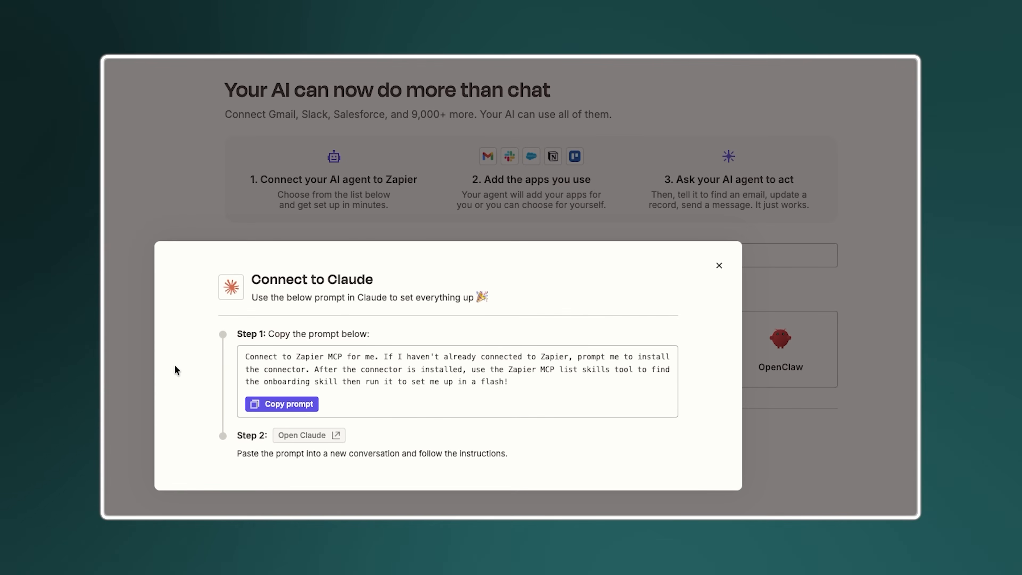
{"action": "left_click", "coordinate": [282, 404]}
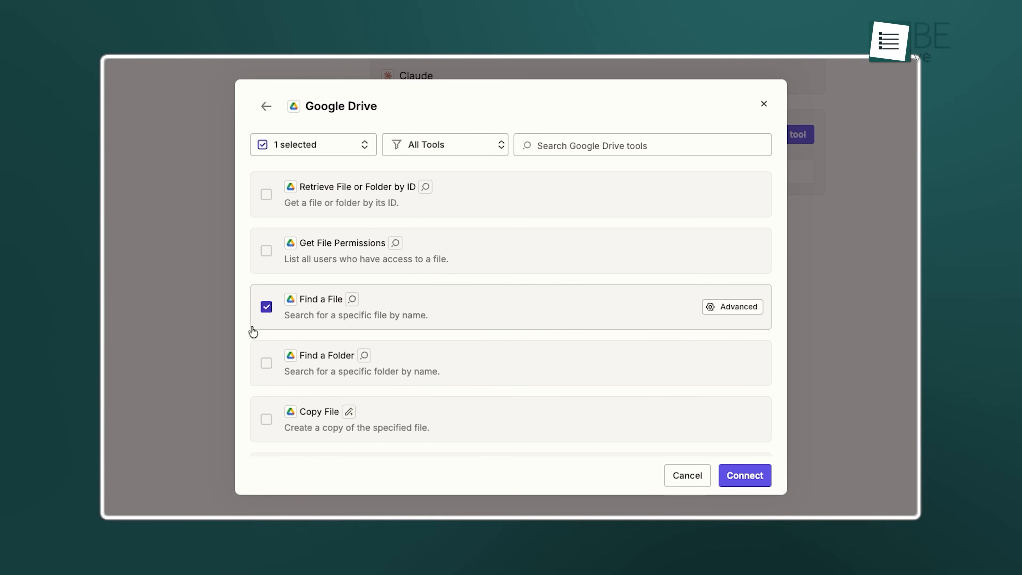
- Select the Google Drive Copy File tool in addition to Find a File
{"action": "left_click", "coordinate": [260, 417]}
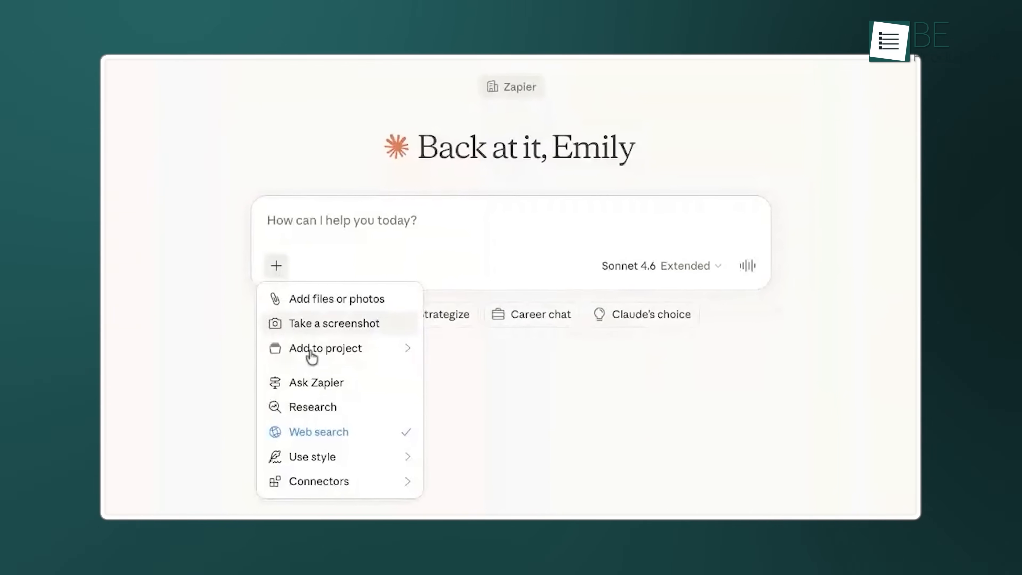
- Extend the deck prompt with a request to make a calendar invite
{"action": "mouse_move", "coordinate": [375, 473]}
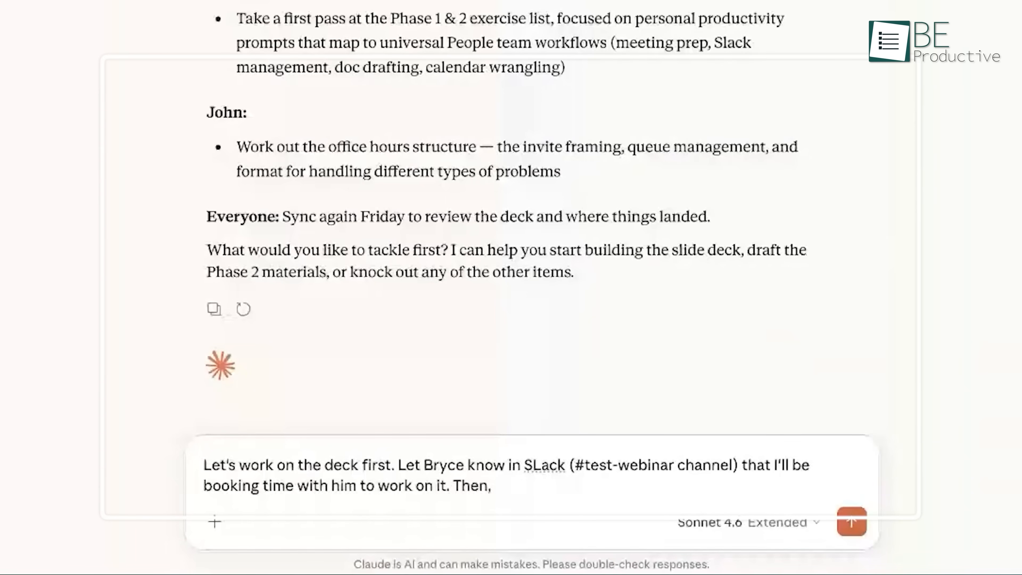
{"action": "type", "text": "make me a caeldanr invite after"}
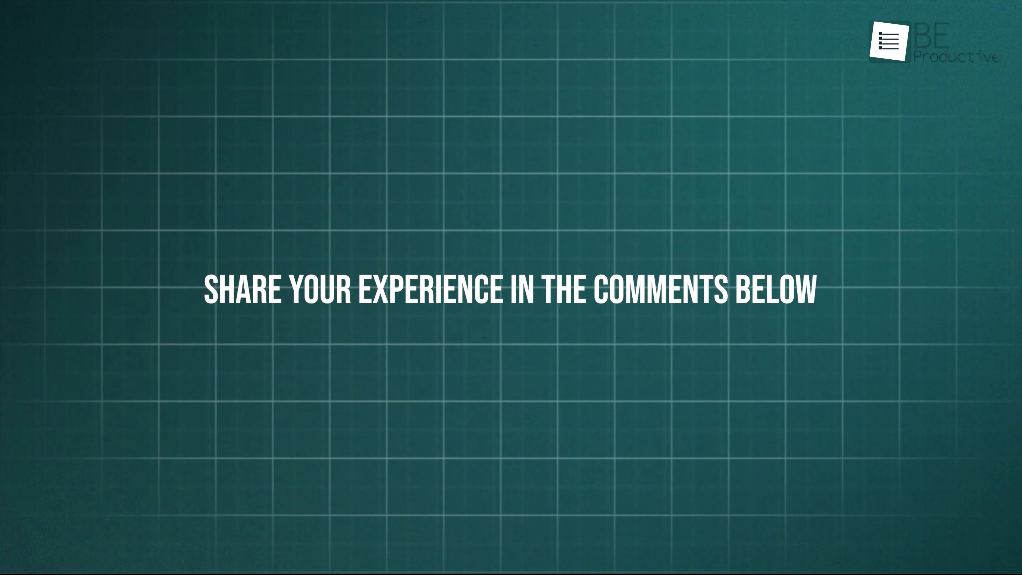